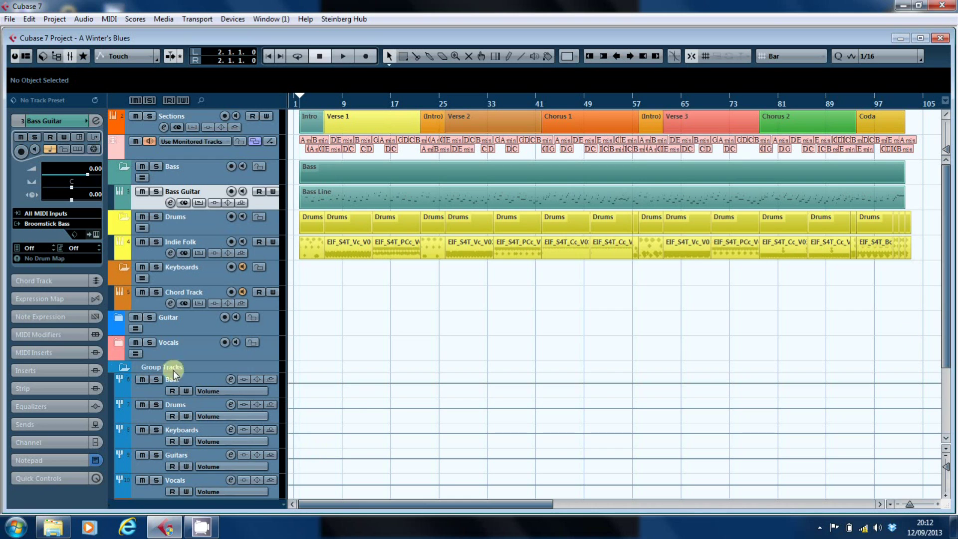
# - Put Arpache SX in the Bass Guitar track's MIDI insert slot 1 from the Inspector
pyautogui.click(76, 351)
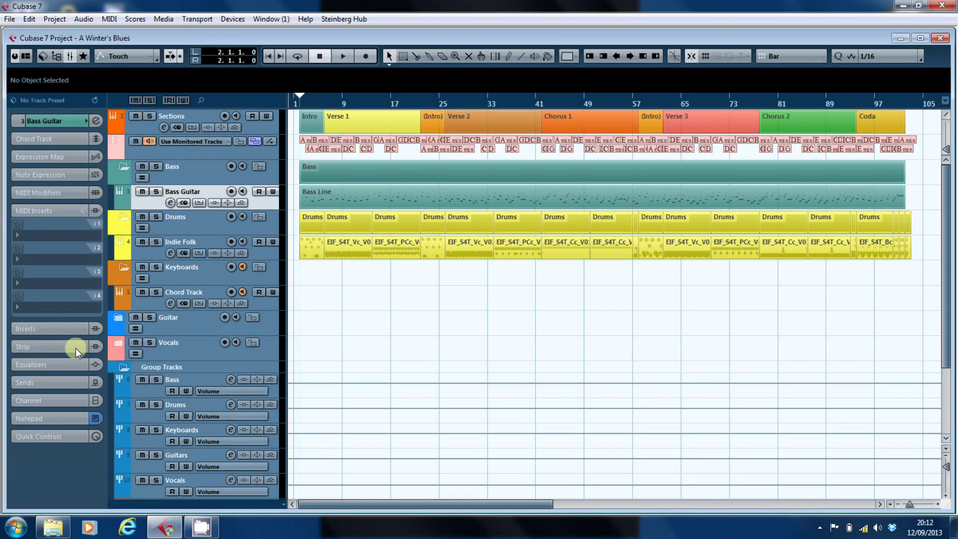
pyautogui.click(20, 235)
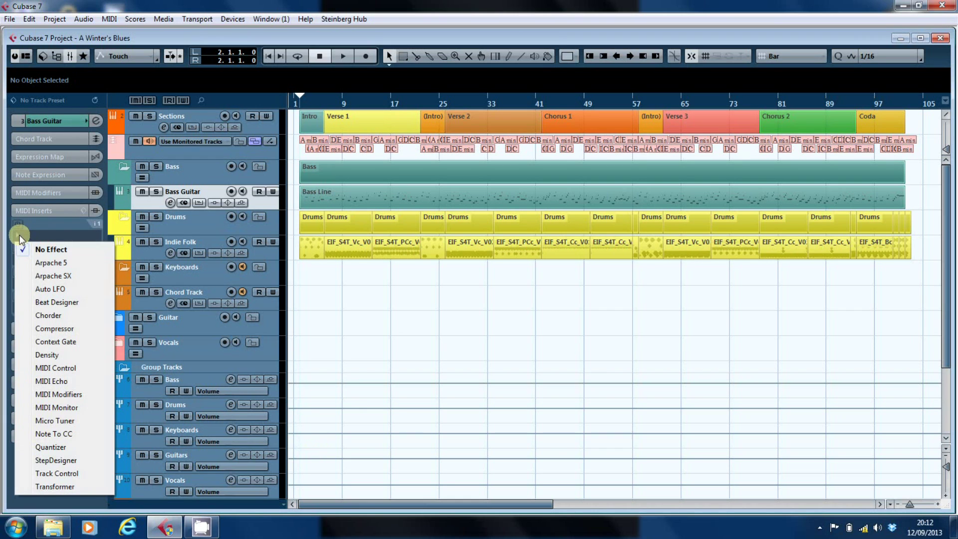
pyautogui.click(47, 276)
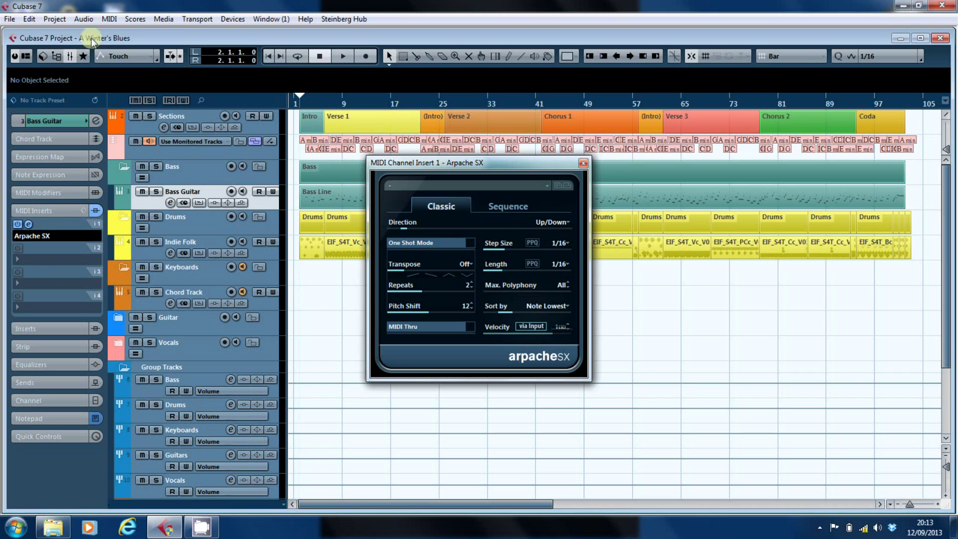
# - Select the Bass Line part and open it in the Logical Editor from the MIDI menu
pyautogui.click(108, 19)
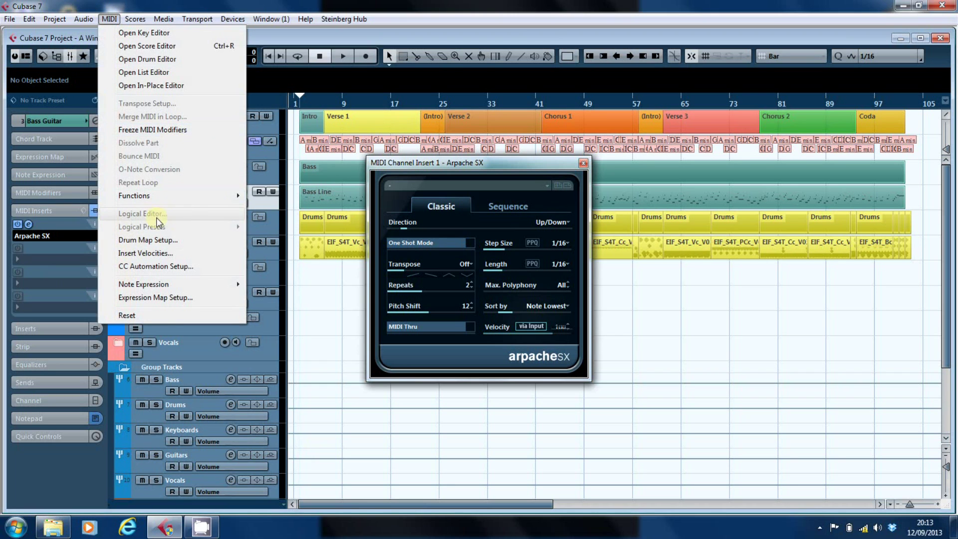
pyautogui.click(339, 205)
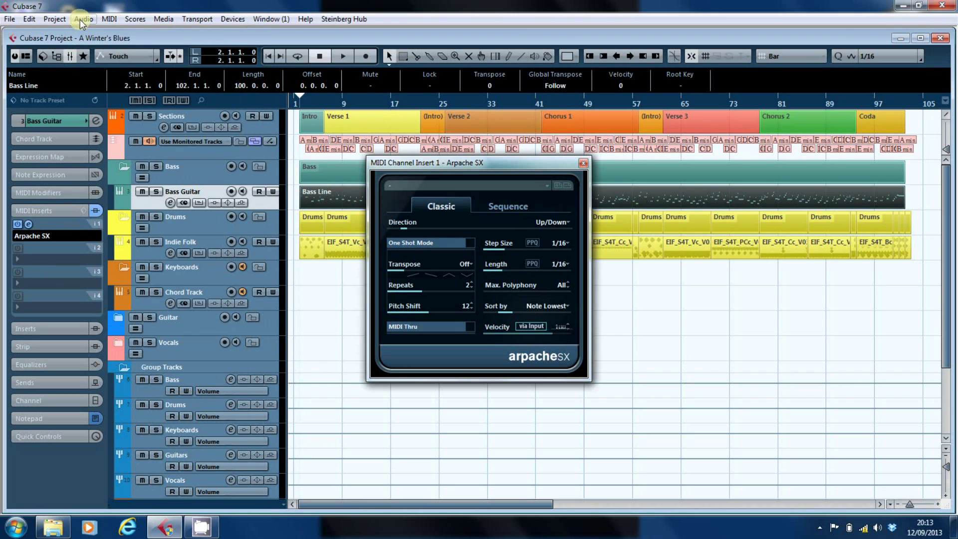
pyautogui.click(108, 19)
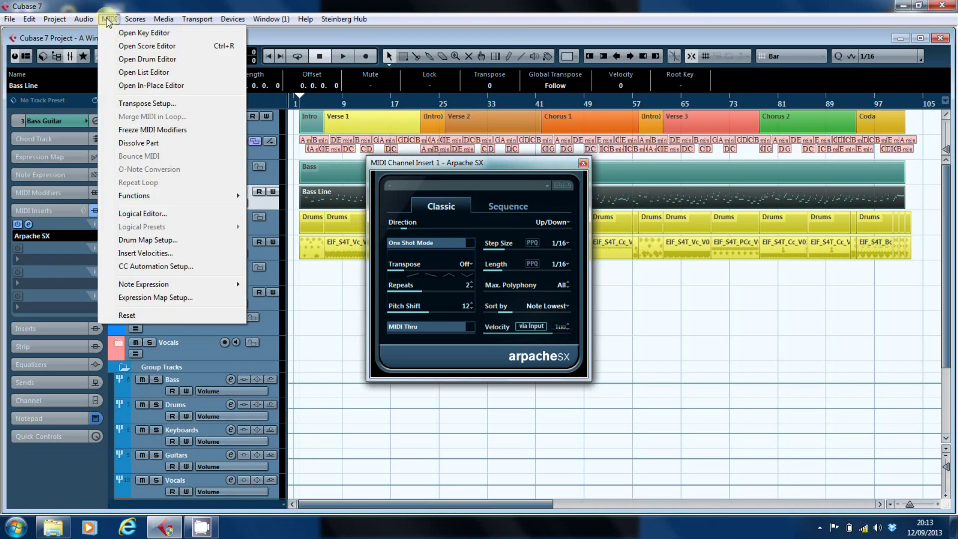
pyautogui.click(156, 214)
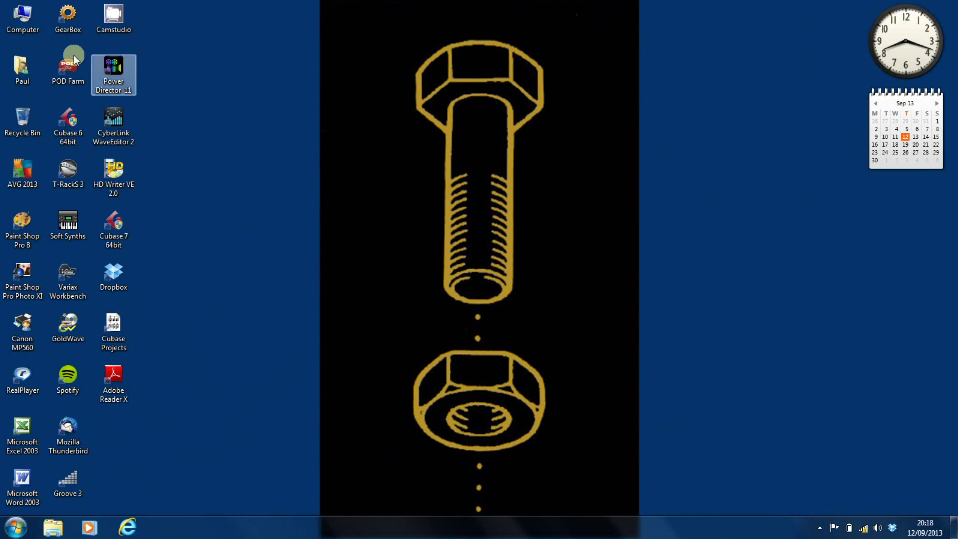
# - Browse from Computer through Boot (C:) > Program Files > Steinberg > Cubase 7 > Presets
pyautogui.click(21, 11)
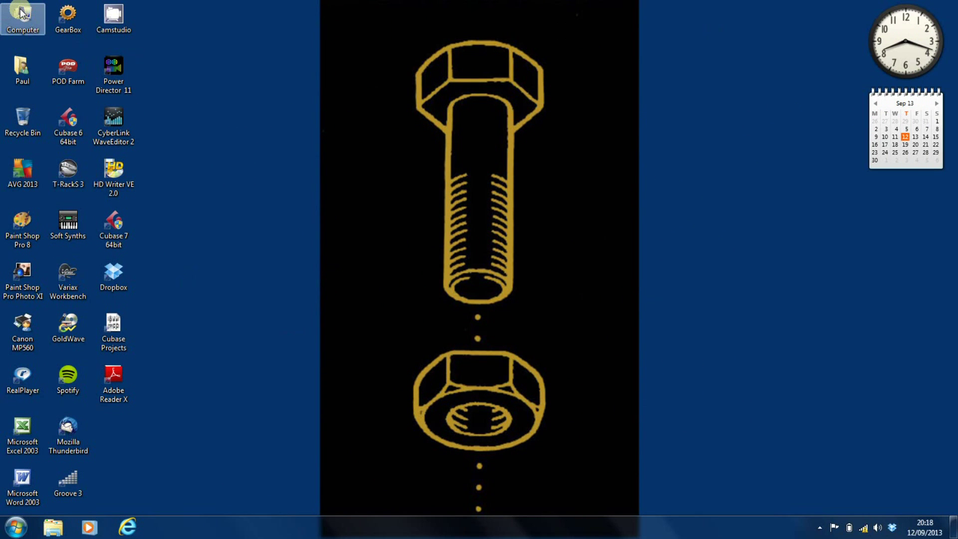
pyautogui.doubleClick(21, 12)
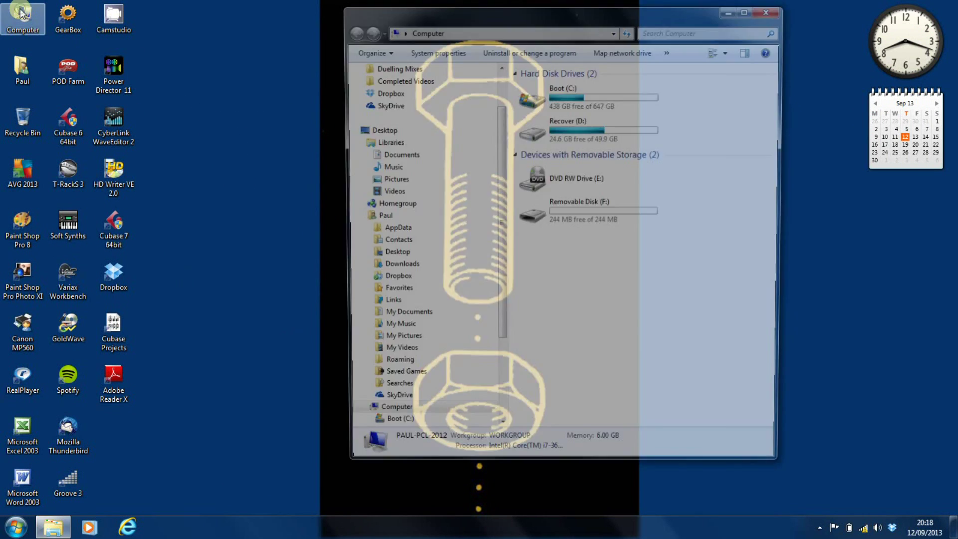
pyautogui.click(602, 94)
pyautogui.doubleClick(602, 94)
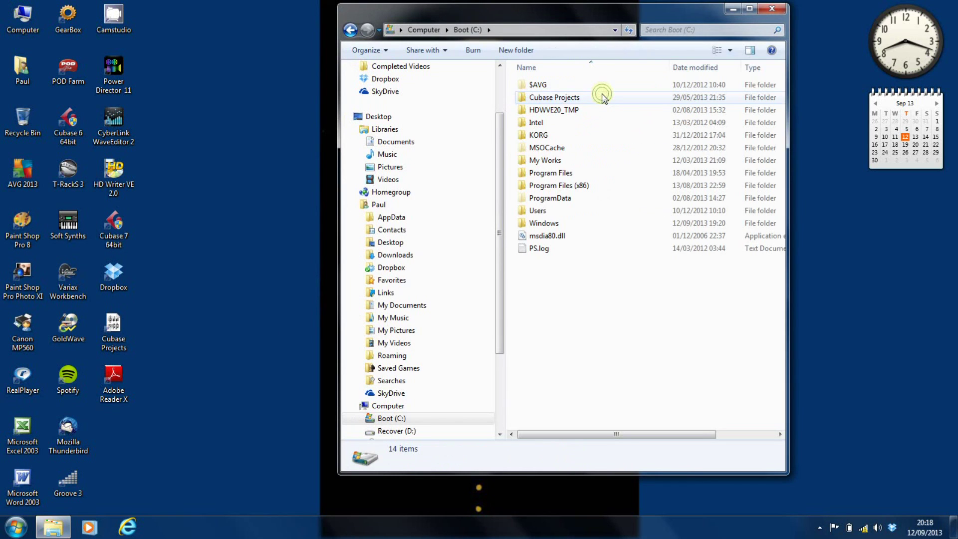
pyautogui.click(562, 173)
pyautogui.doubleClick(562, 172)
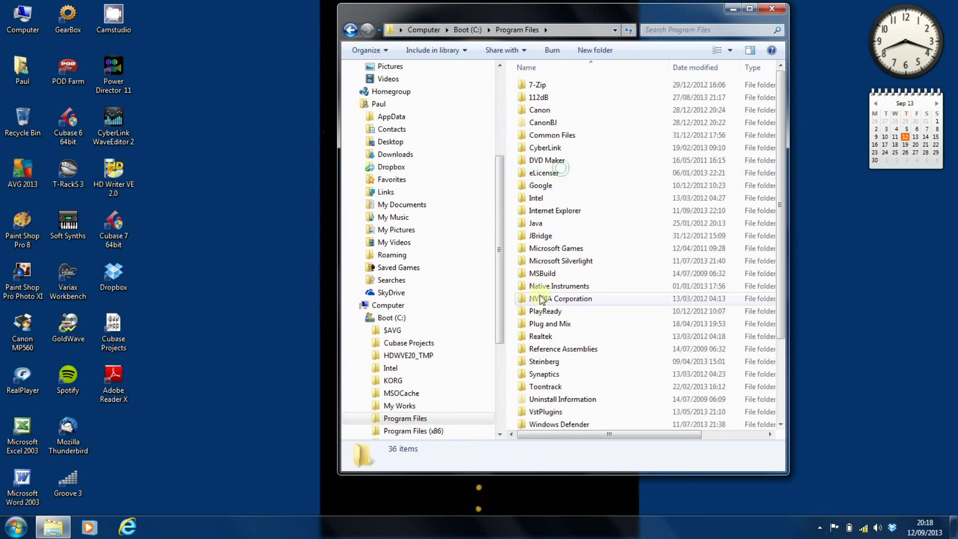
pyautogui.doubleClick(558, 364)
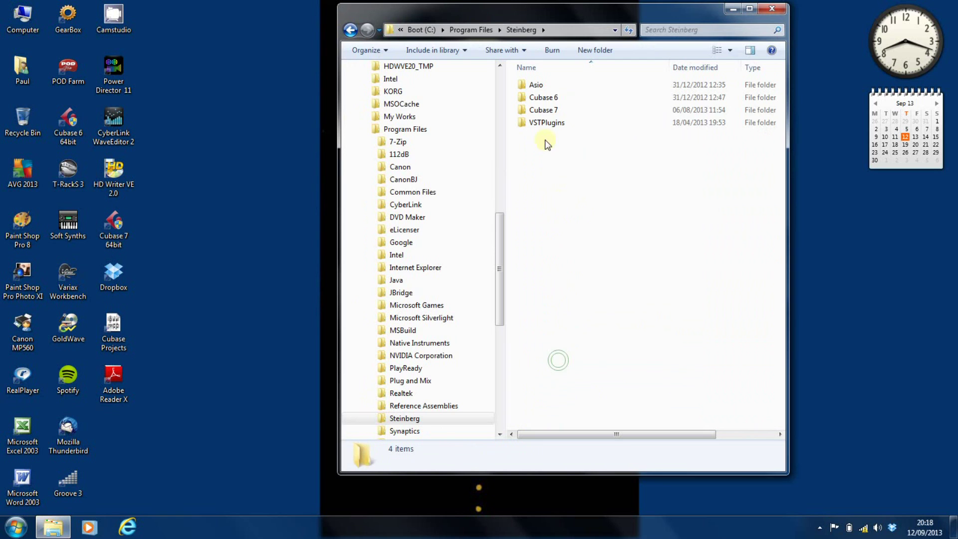
pyautogui.doubleClick(544, 110)
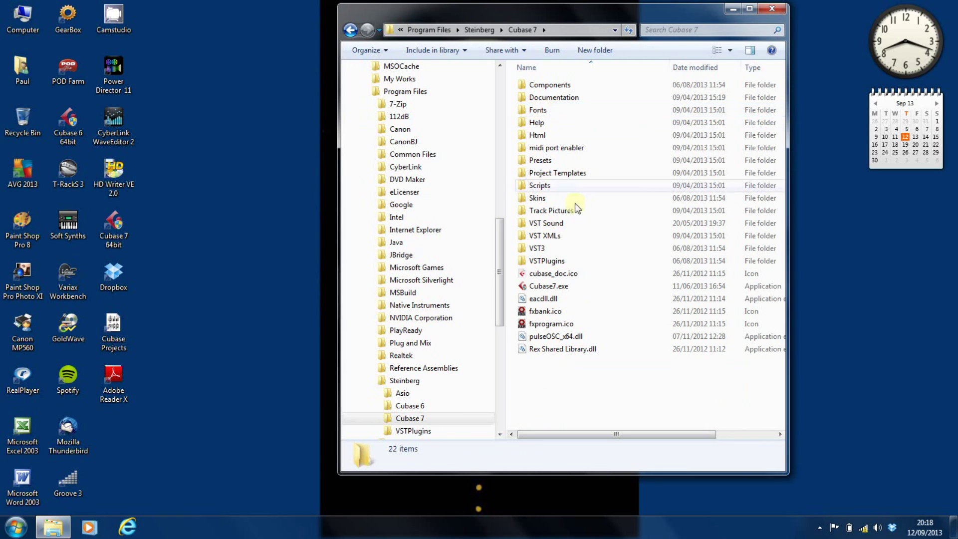
pyautogui.doubleClick(536, 161)
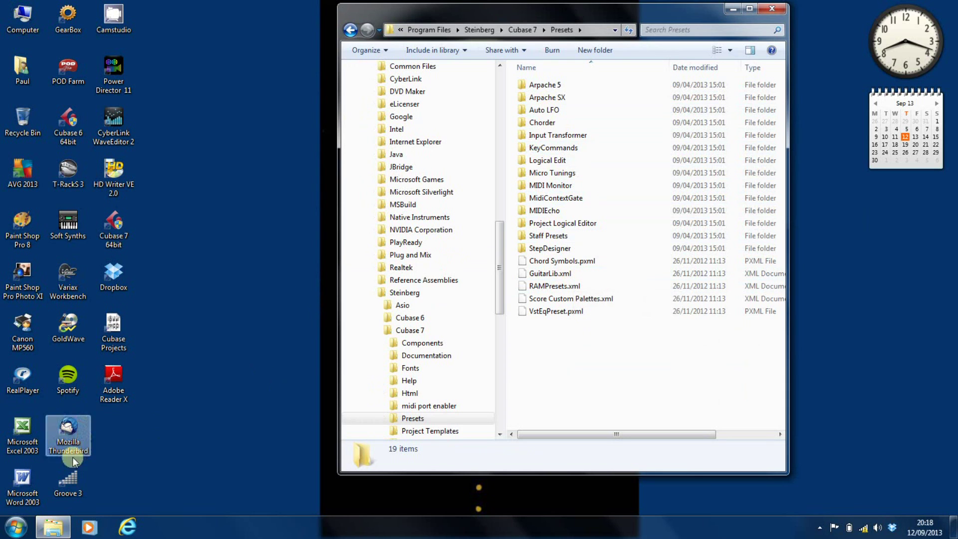
# - Open %appdata% via the Run dialog and move the Roaming window to the left
pyautogui.click(15, 533)
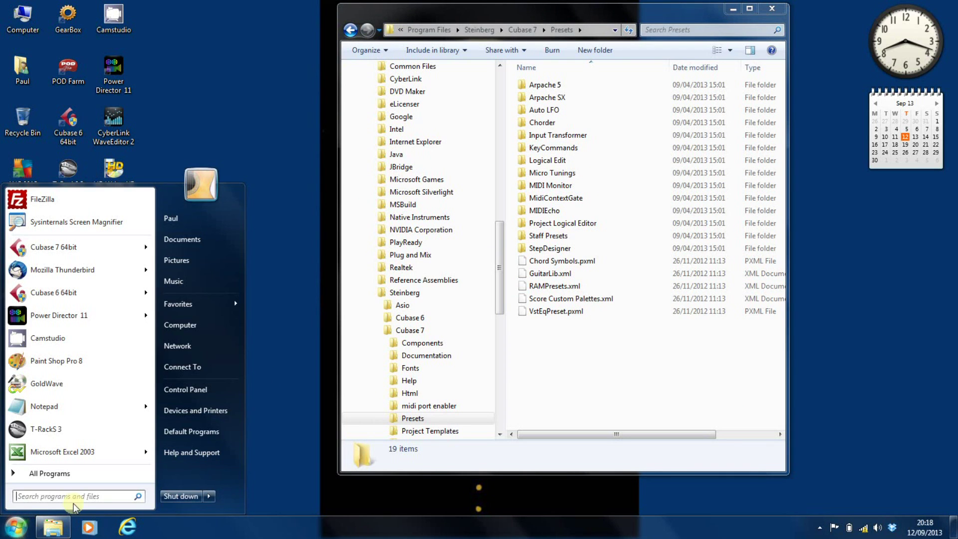
pyautogui.write('run')
pyautogui.press('Return')
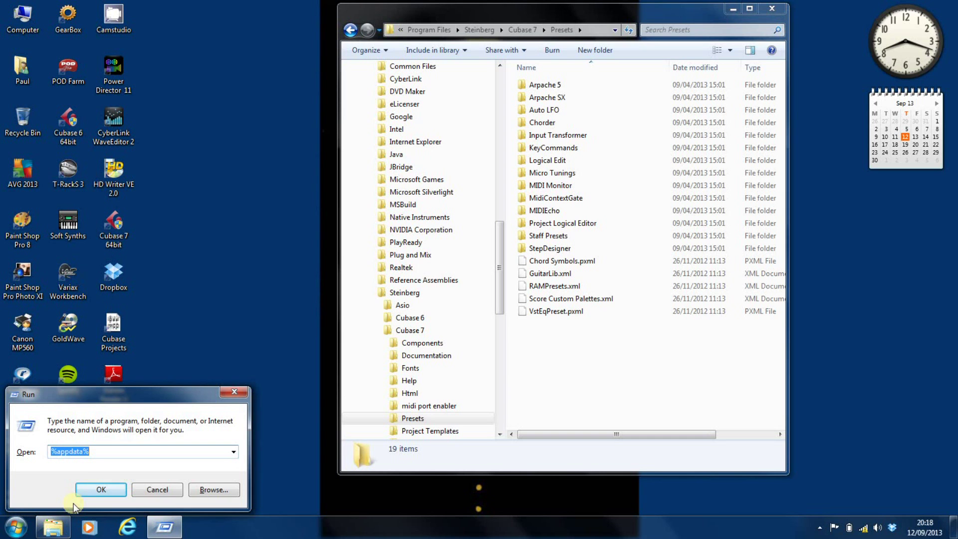
pyautogui.click(99, 490)
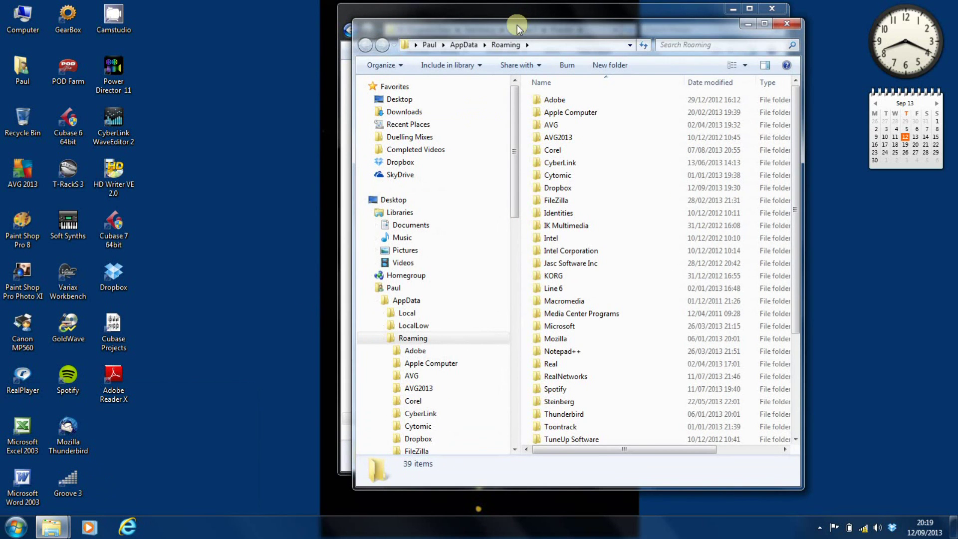
pyautogui.moveTo(518, 28); pyautogui.dragTo(233, 35)
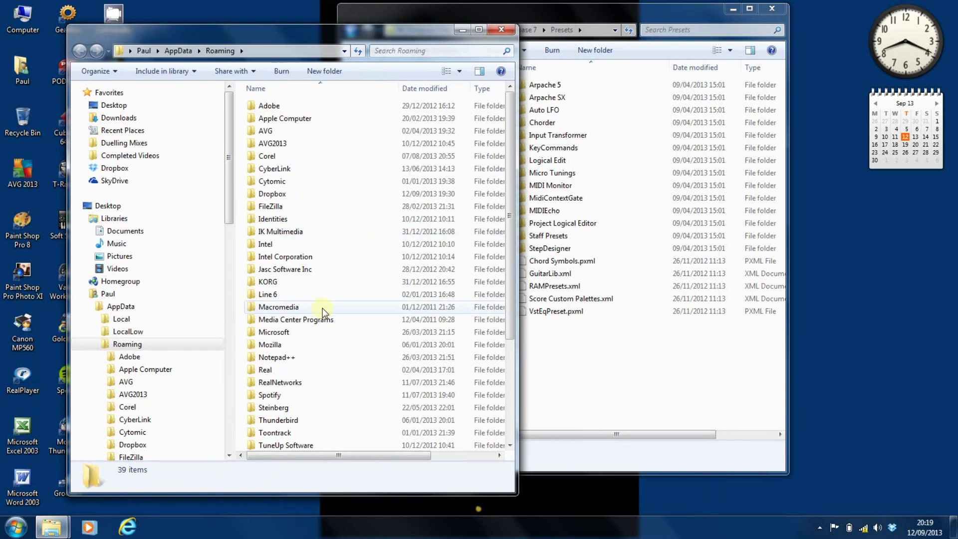
# - Go into Steinberg > Cubase 7_64 > Presets under Roaming and move the Program Files window right
pyautogui.doubleClick(276, 408)
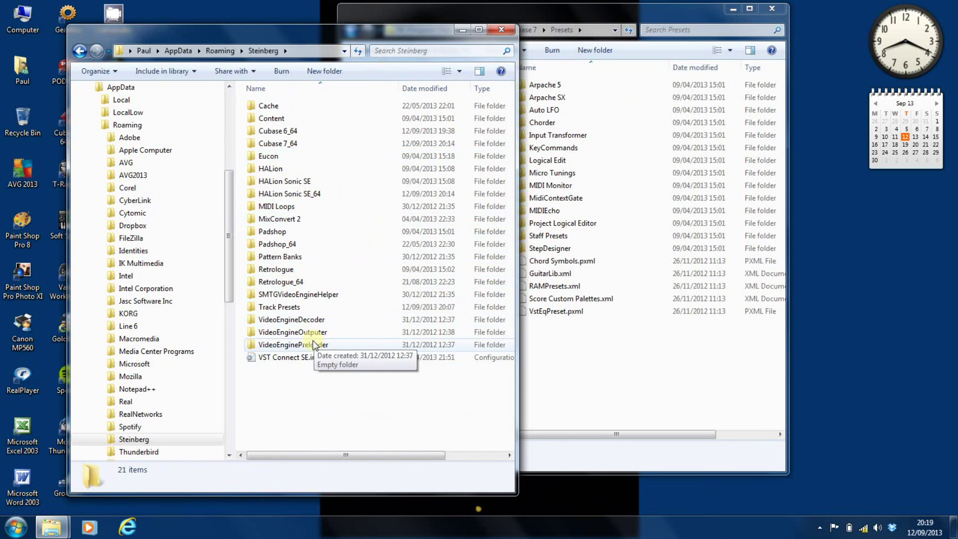
pyautogui.click(280, 144)
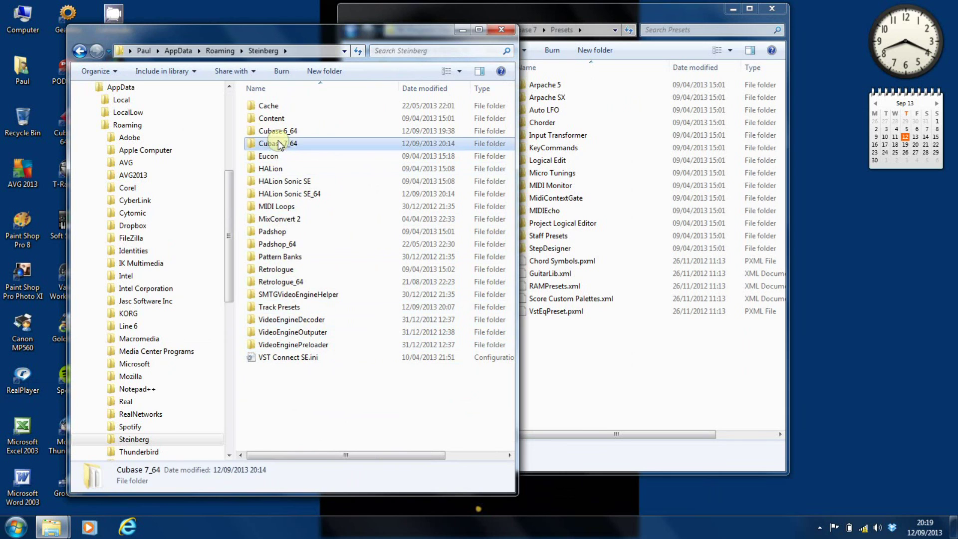
pyautogui.doubleClick(279, 144)
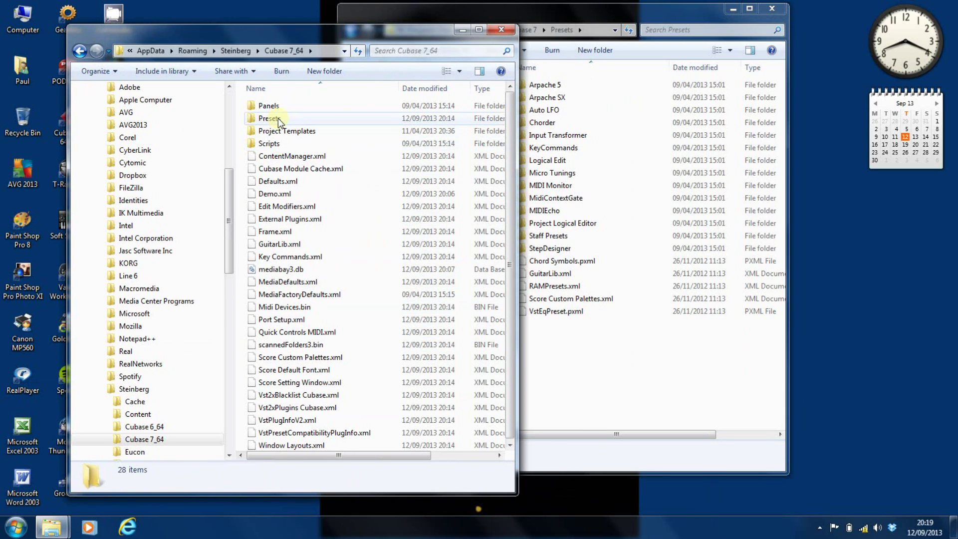
pyautogui.doubleClick(277, 118)
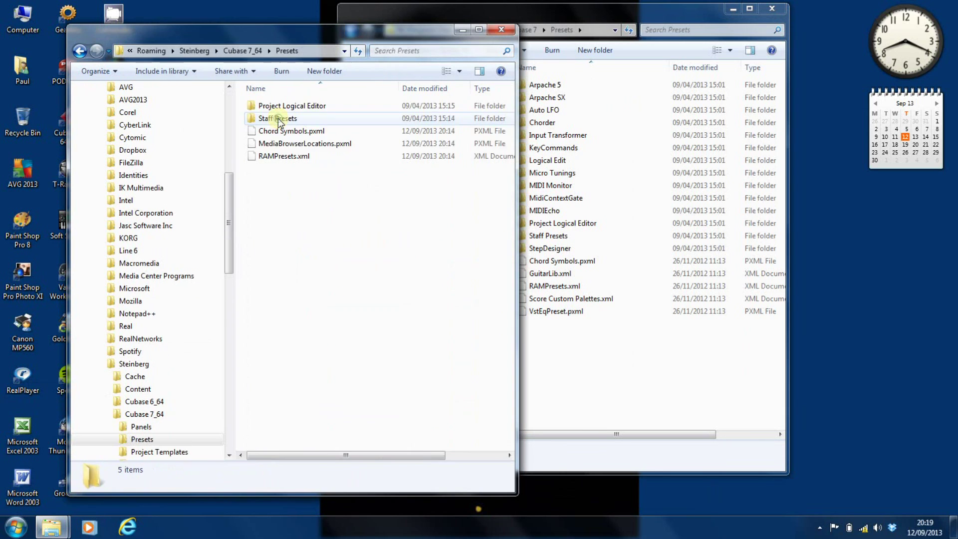
pyautogui.moveTo(579, 13); pyautogui.dragTo(741, 30)
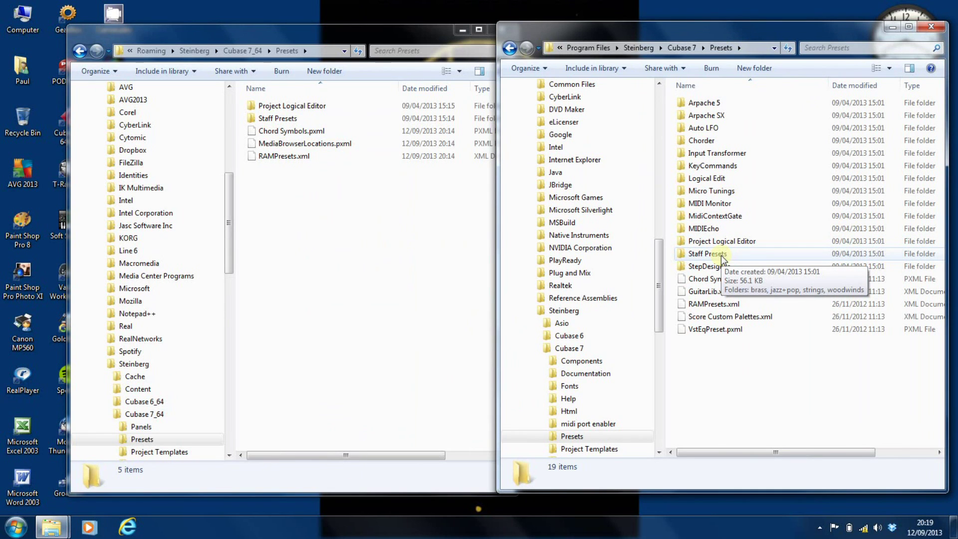
pyautogui.click(293, 107)
pyautogui.rightClick(293, 107)
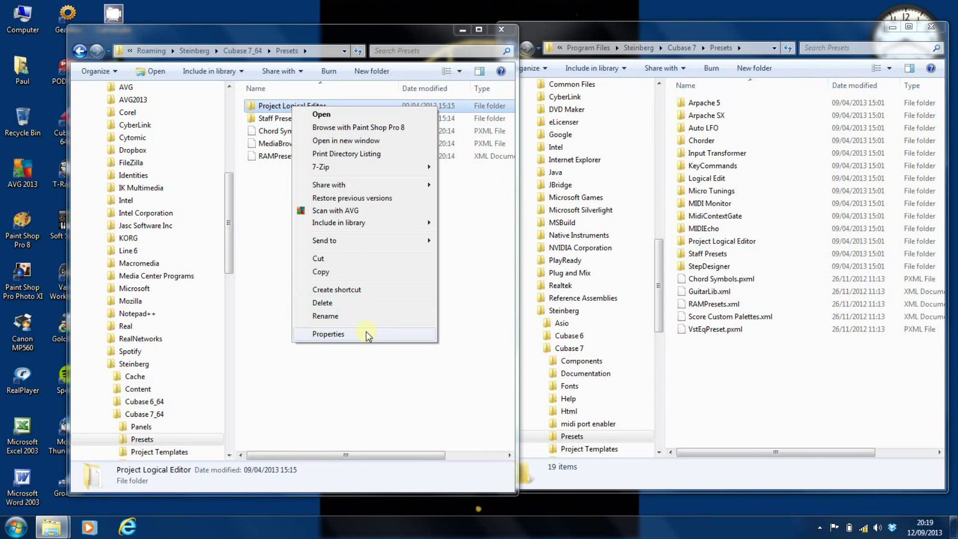
pyautogui.click(367, 335)
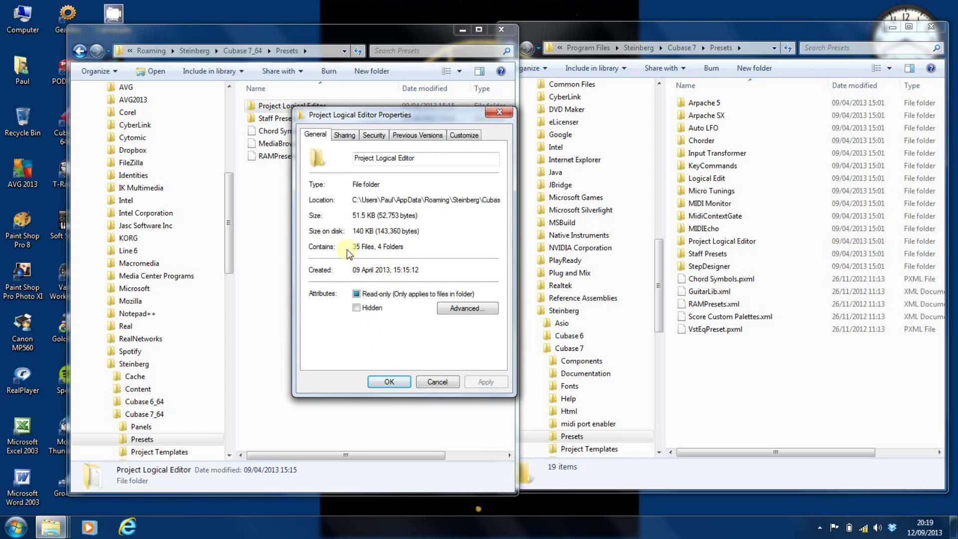
pyautogui.click(390, 381)
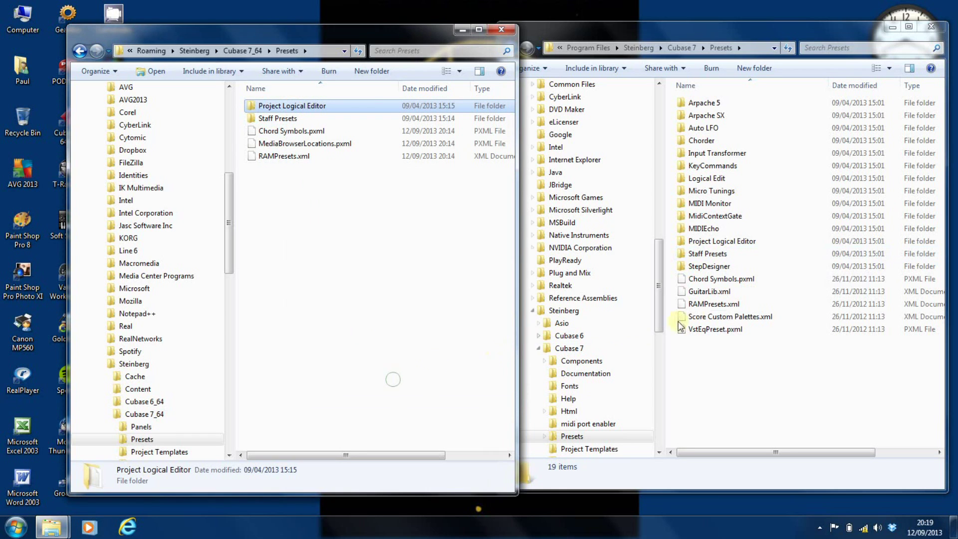
pyautogui.rightClick(711, 242)
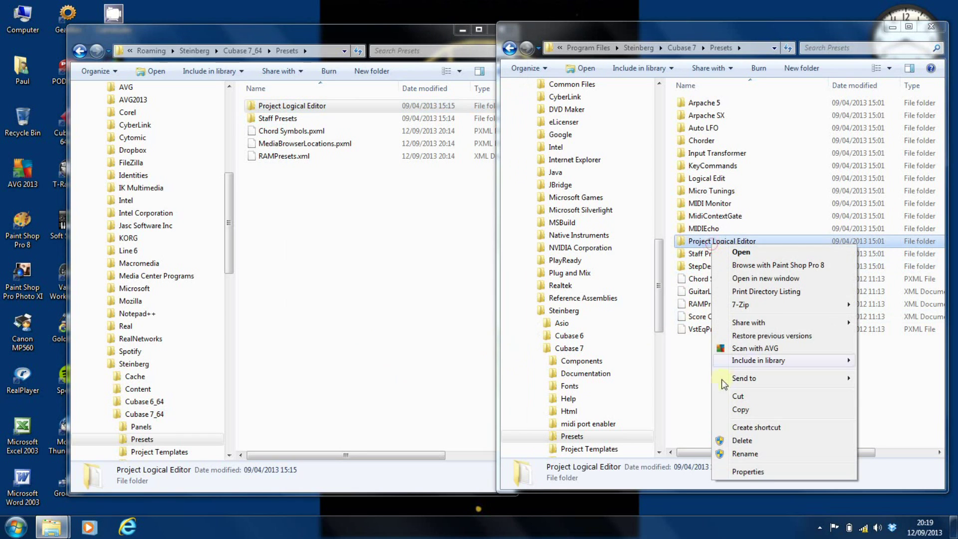
pyautogui.click(749, 475)
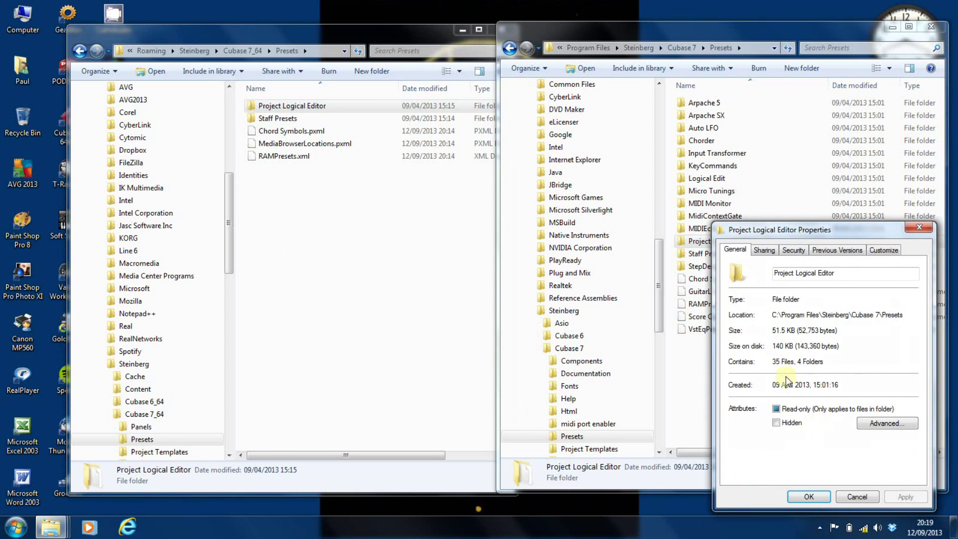
pyautogui.click(809, 497)
pyautogui.rightClick(712, 255)
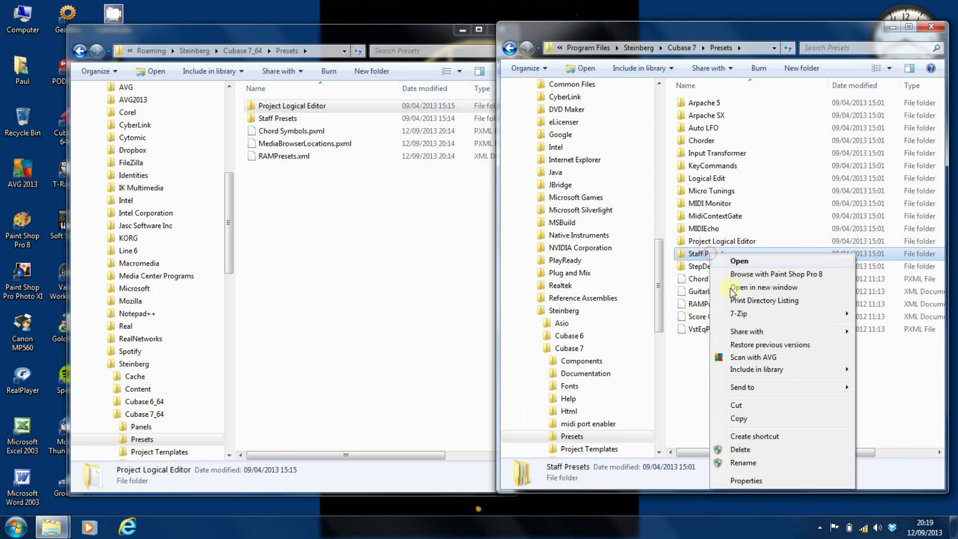
pyautogui.click(755, 482)
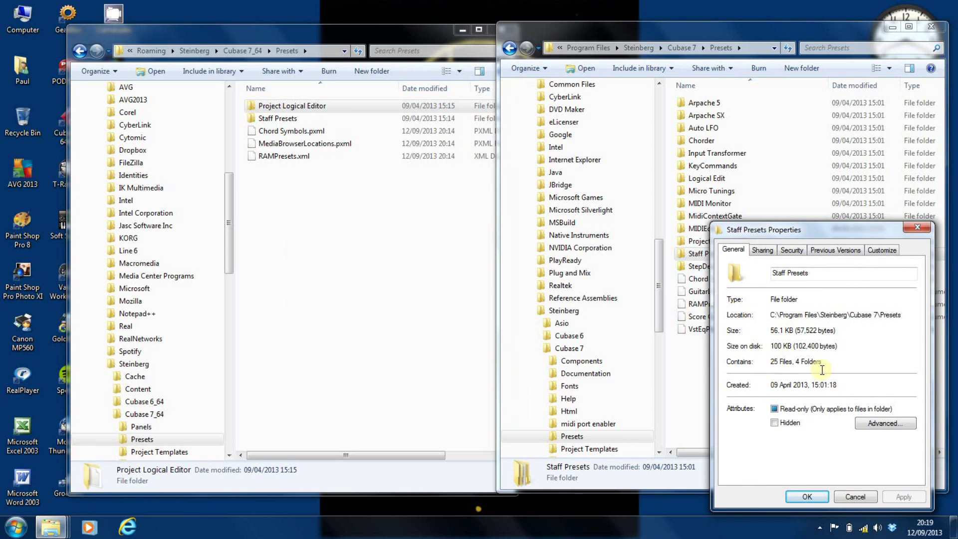
pyautogui.click(807, 497)
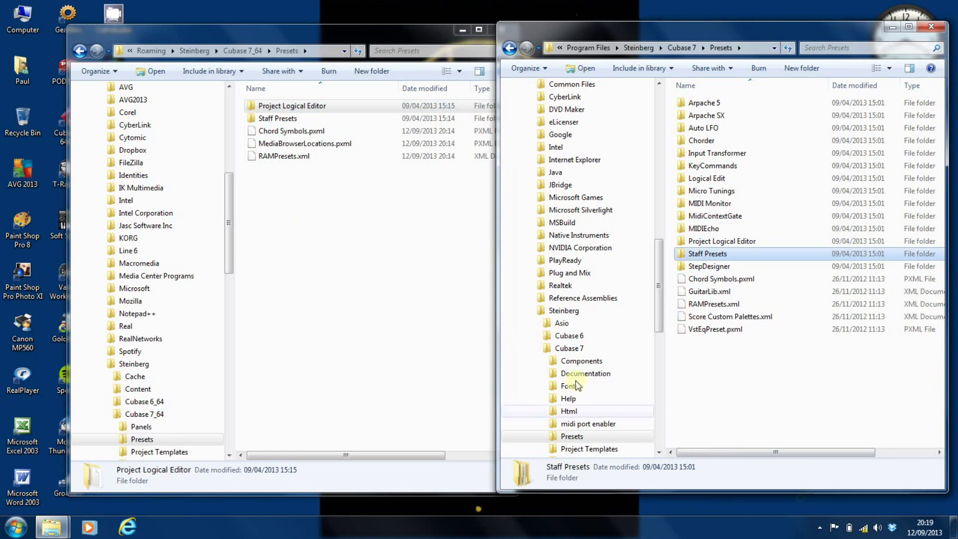
pyautogui.click(257, 120)
pyautogui.rightClick(257, 120)
pyautogui.click(332, 343)
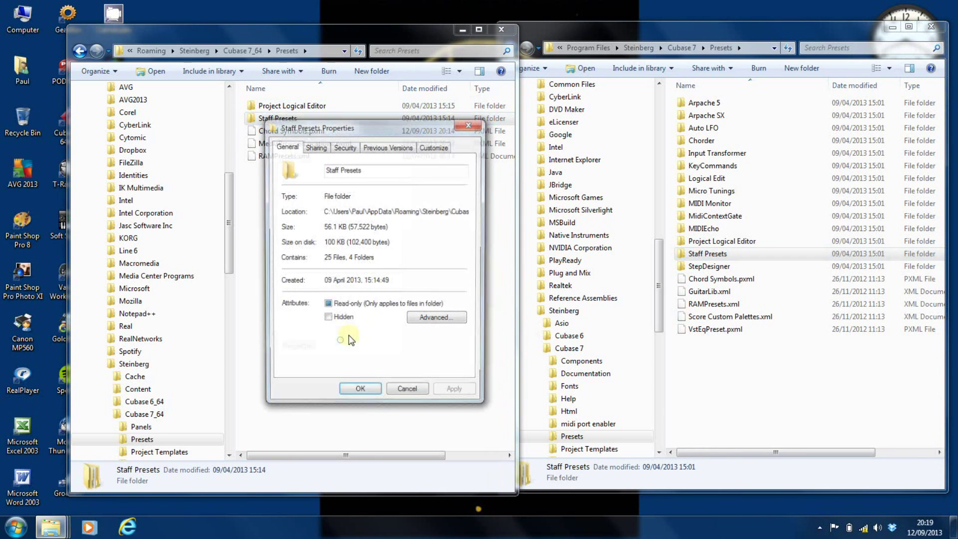
pyautogui.click(359, 393)
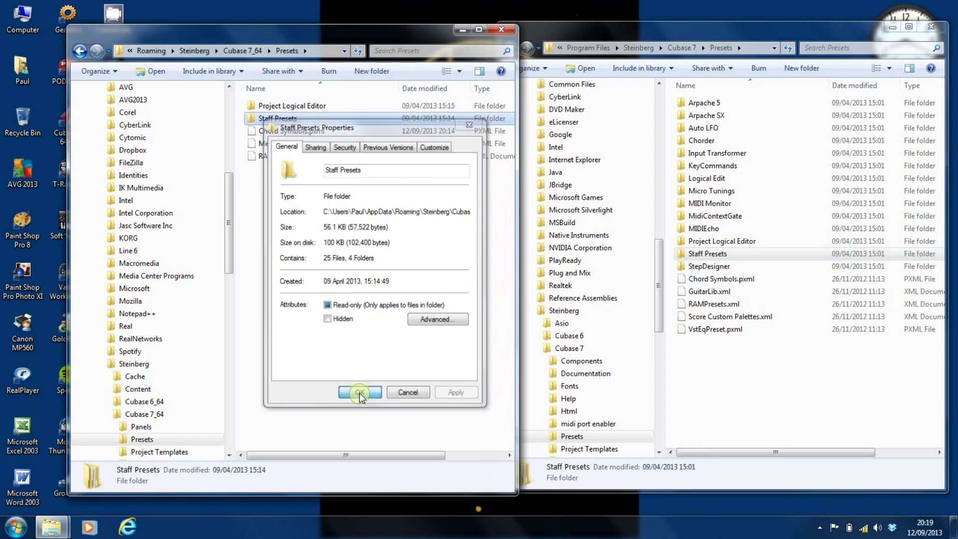
# - Copy the preset folders Arpache 5 through MIDIEcho plus StepDesigner from Program Files Presets
pyautogui.click(691, 105)
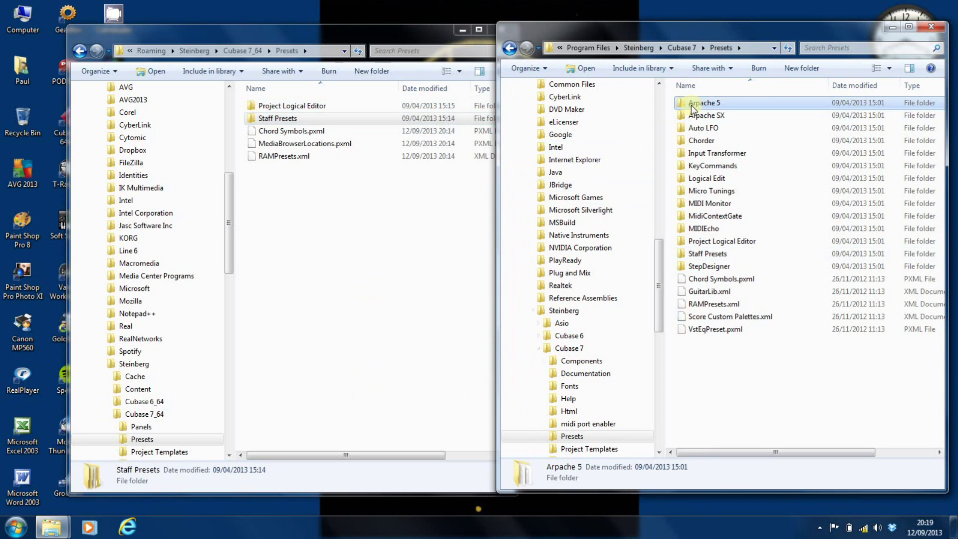
pyautogui.keyDown('shift'); pyautogui.click(707, 229); pyautogui.keyUp('shift')
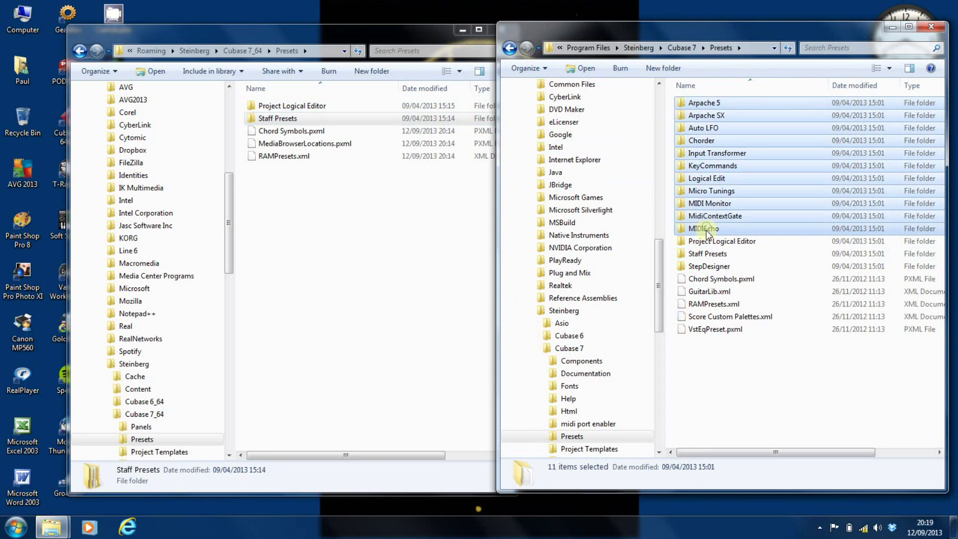
pyautogui.keyDown('ctrl'); pyautogui.click(704, 265); pyautogui.keyUp('ctrl')
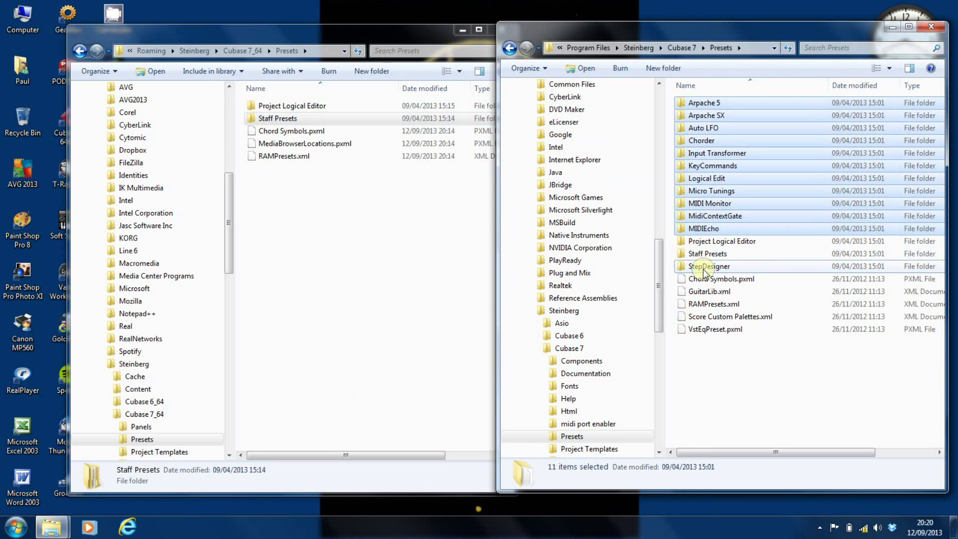
pyautogui.rightClick(707, 103)
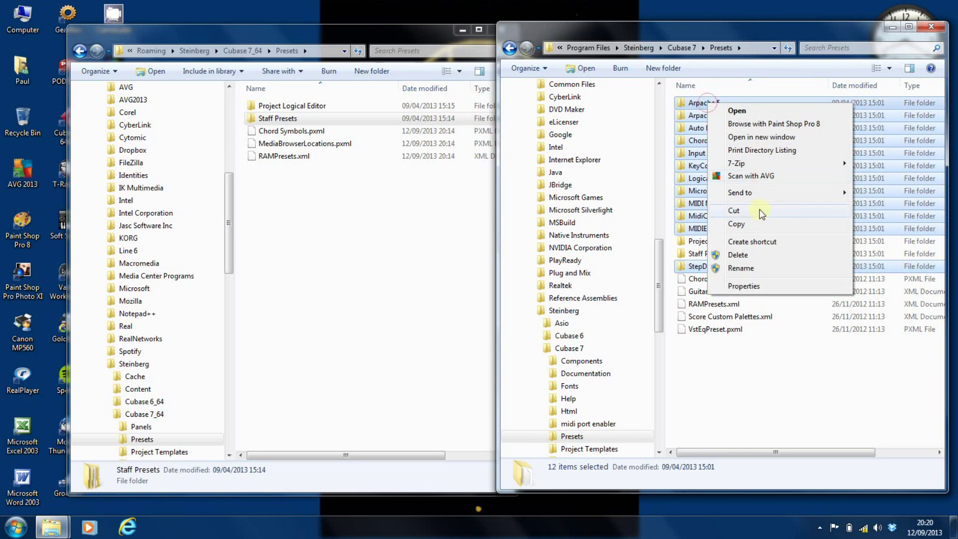
pyautogui.click(752, 223)
# - Paste the copied folders into the Roaming Cubase 7_64 Presets folder and close that window
pyautogui.click(334, 239)
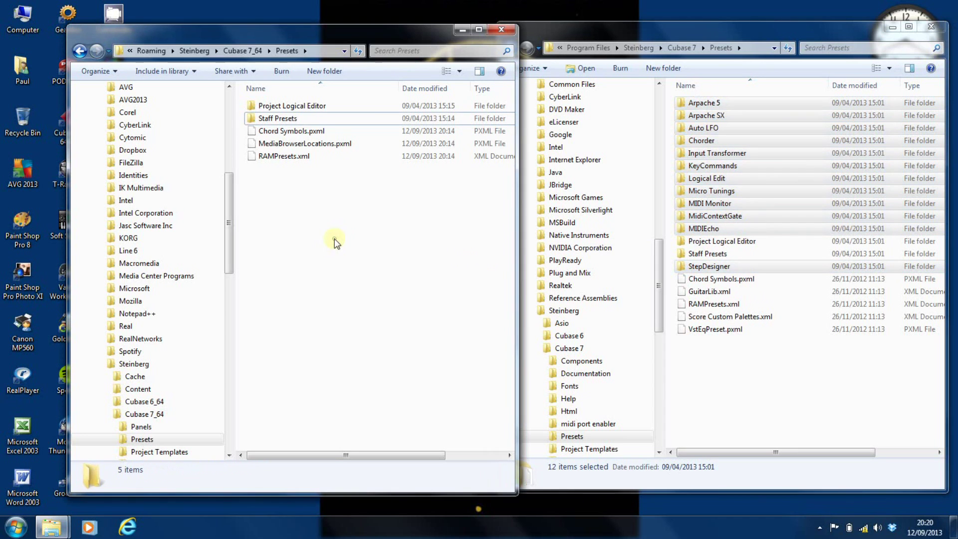
pyautogui.rightClick(334, 240)
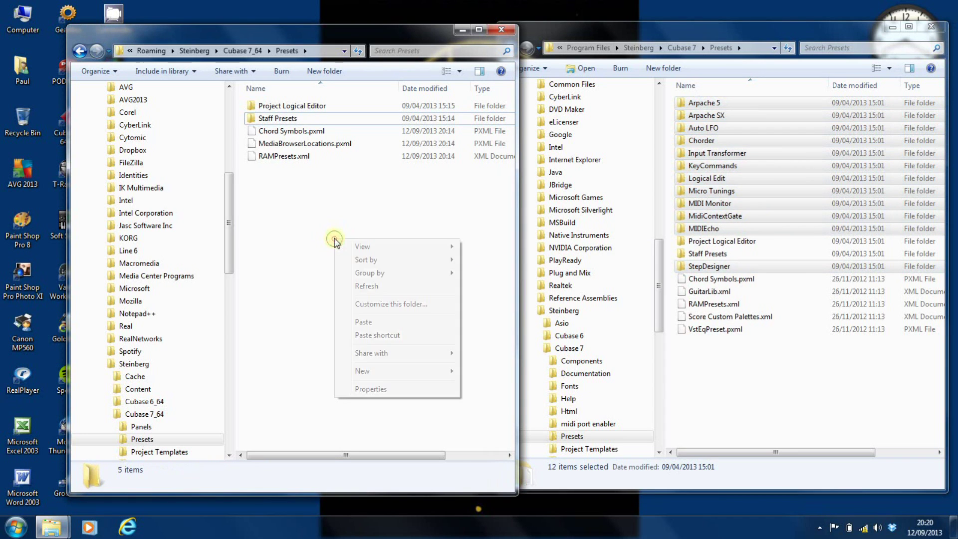
pyautogui.click(369, 325)
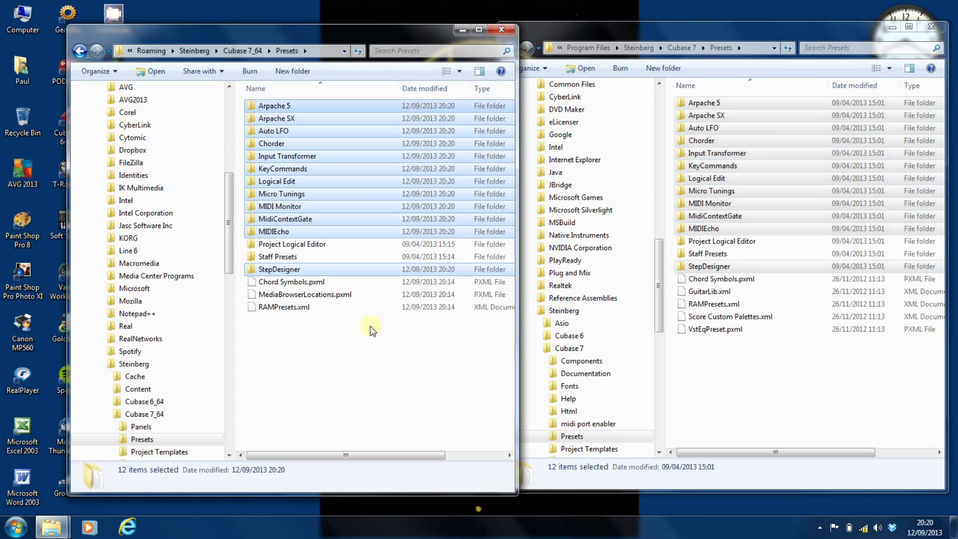
pyautogui.click(370, 326)
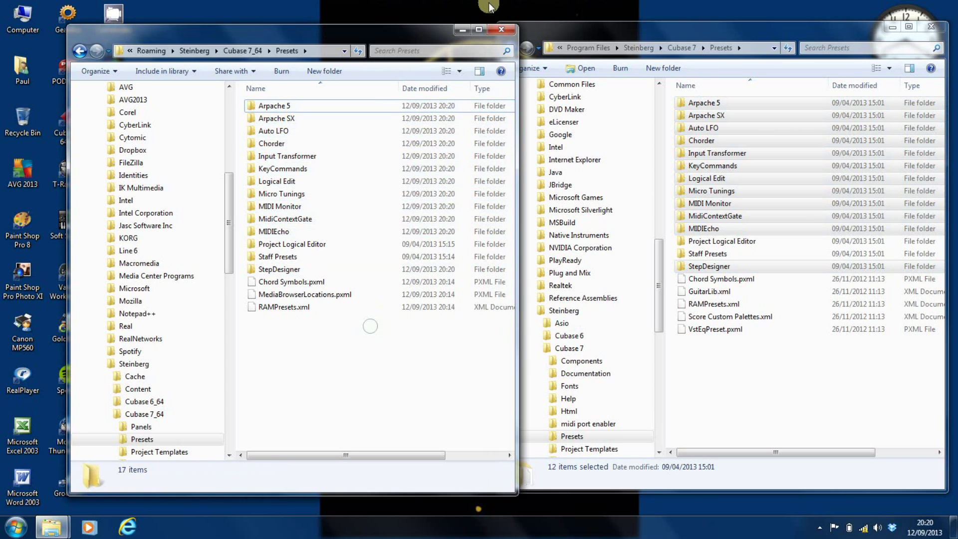
pyautogui.click(508, 31)
# - Close the Program Files Presets window and relaunch Cubase 7 64bit
pyautogui.click(931, 26)
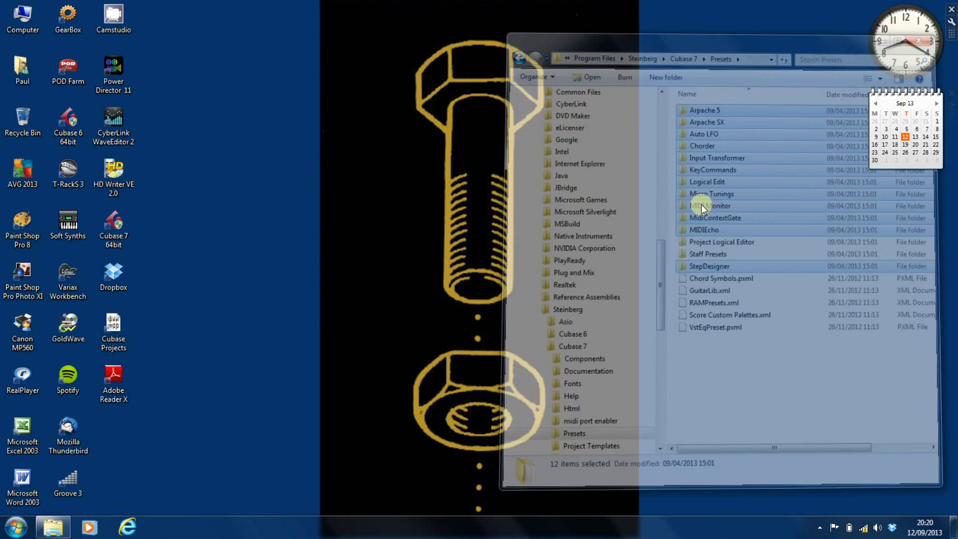
pyautogui.click(127, 226)
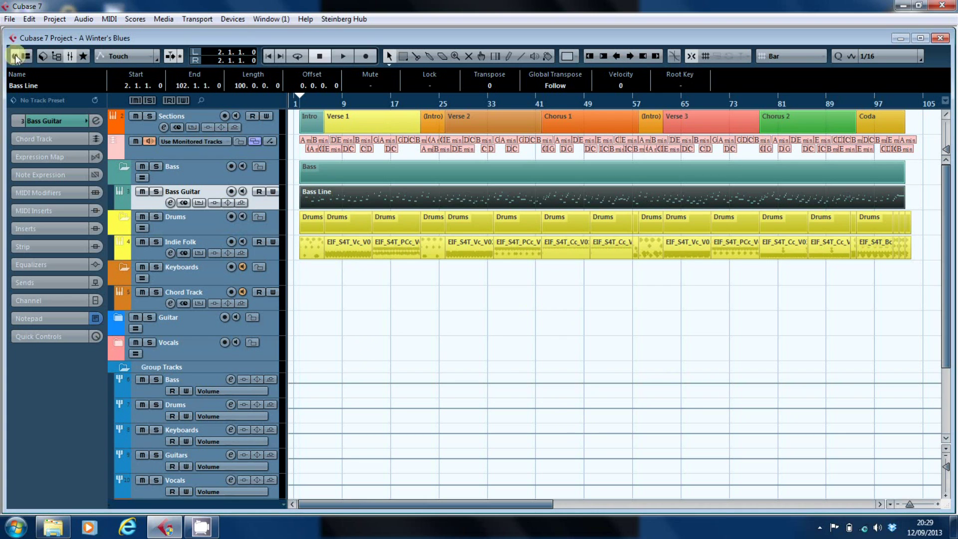
pyautogui.click(109, 18)
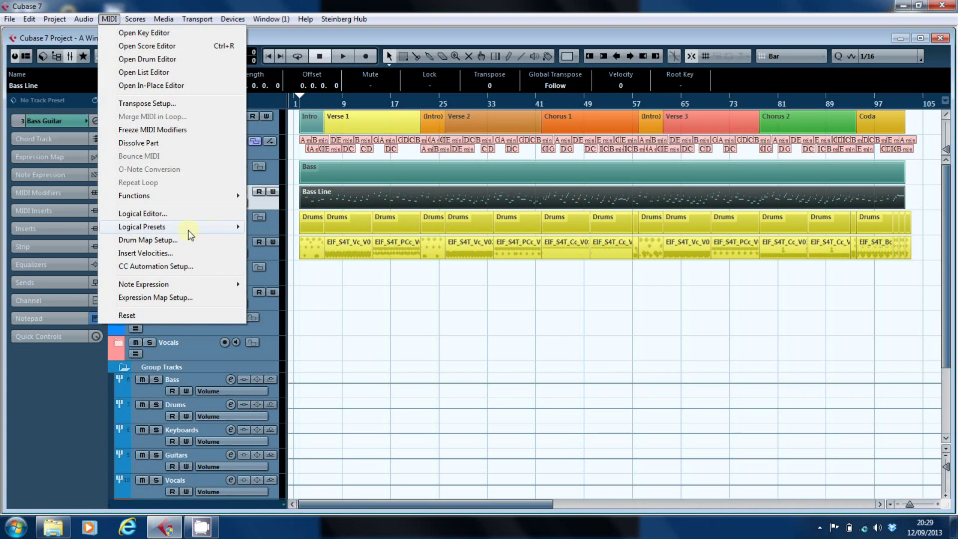
# - Confirm the Logical Presets are back and browse the Logical Editor's preset list, then close it
pyautogui.moveTo(188, 230)
pyautogui.moveTo(283, 228)
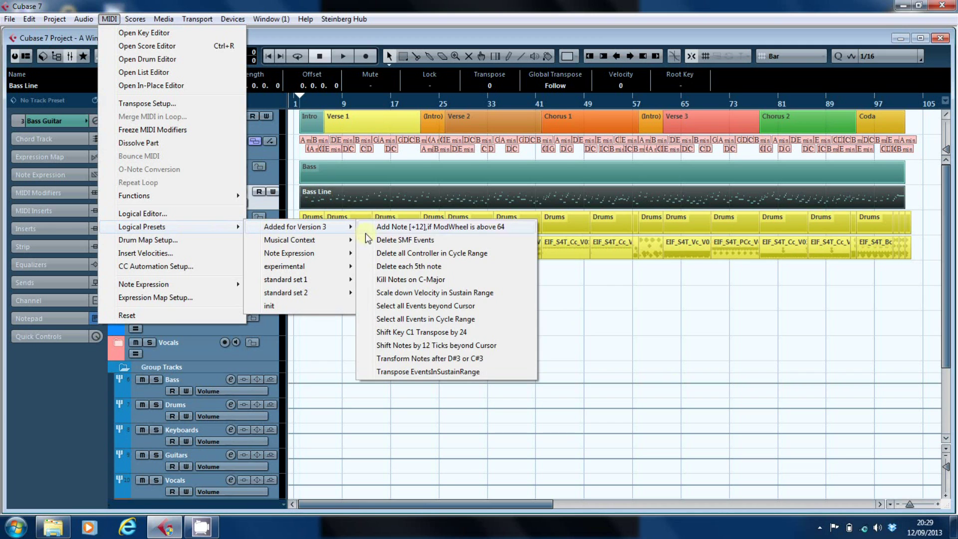
pyautogui.click(142, 214)
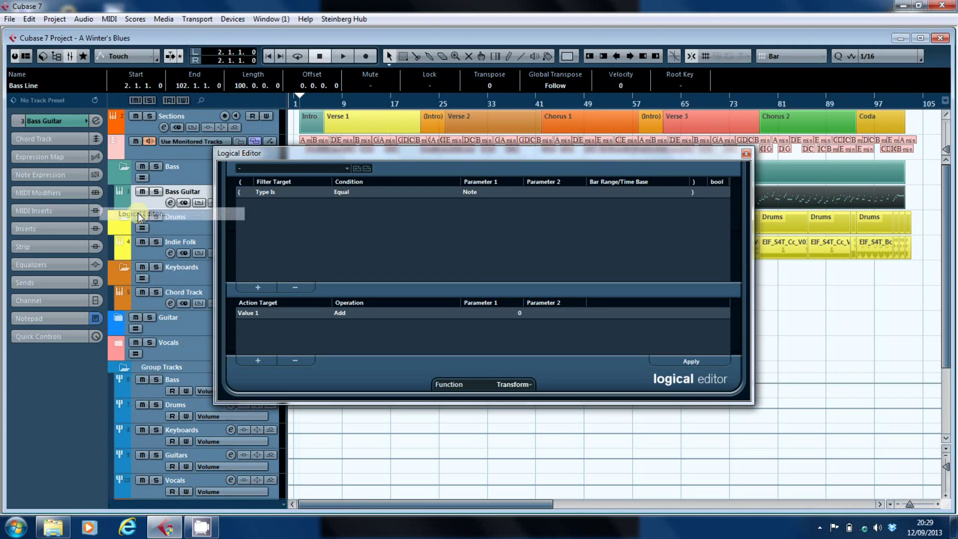
pyautogui.click(346, 169)
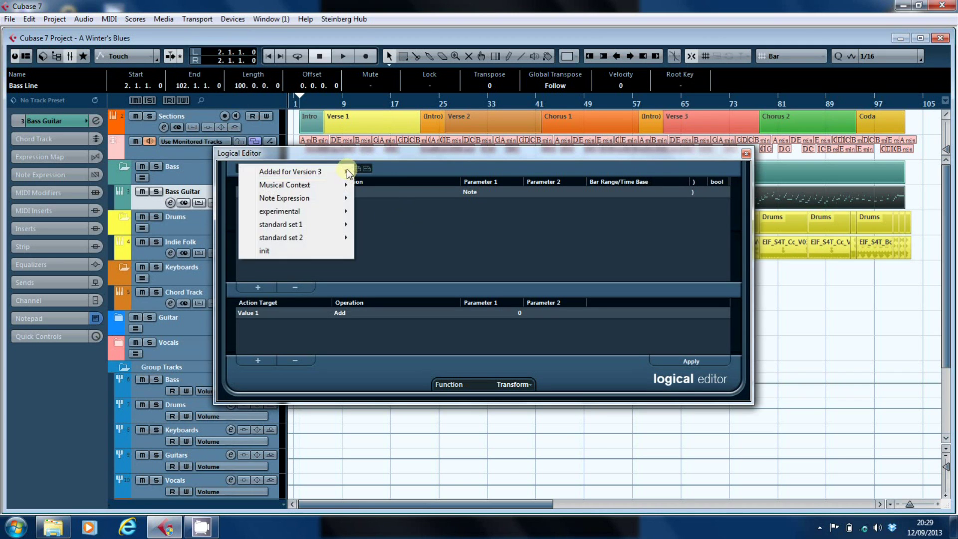
pyautogui.moveTo(337, 225)
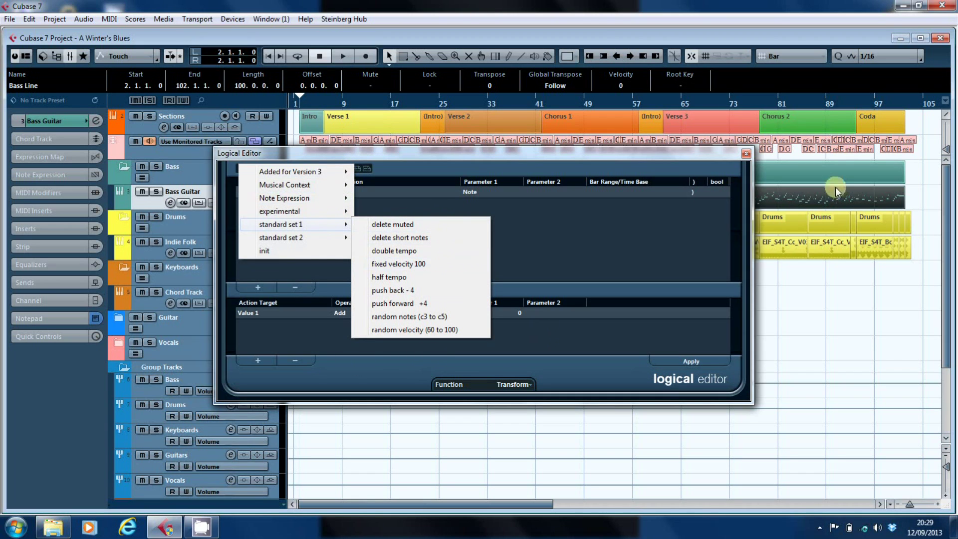
pyautogui.click(746, 153)
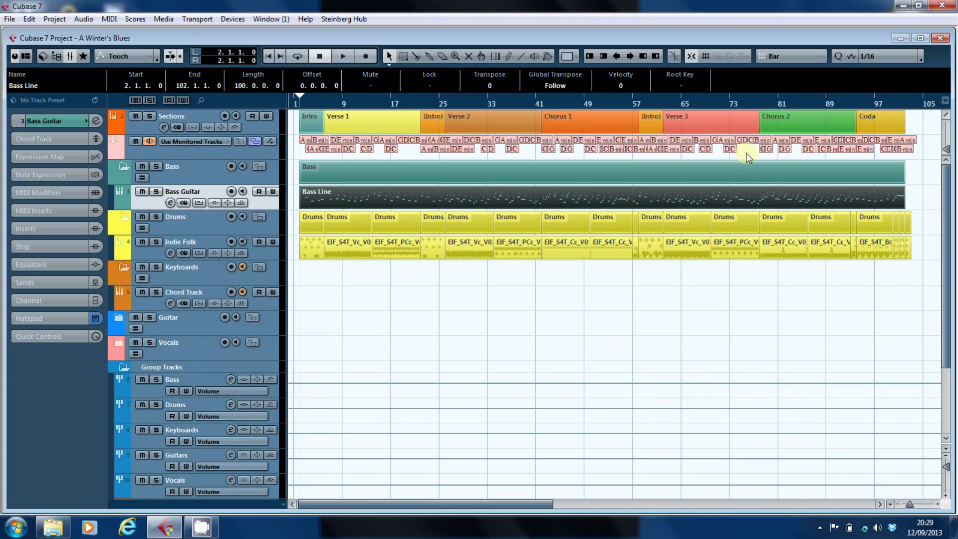
# - Reload Arpache SX into the Bass Guitar track's first MIDI insert slot
pyautogui.click(26, 211)
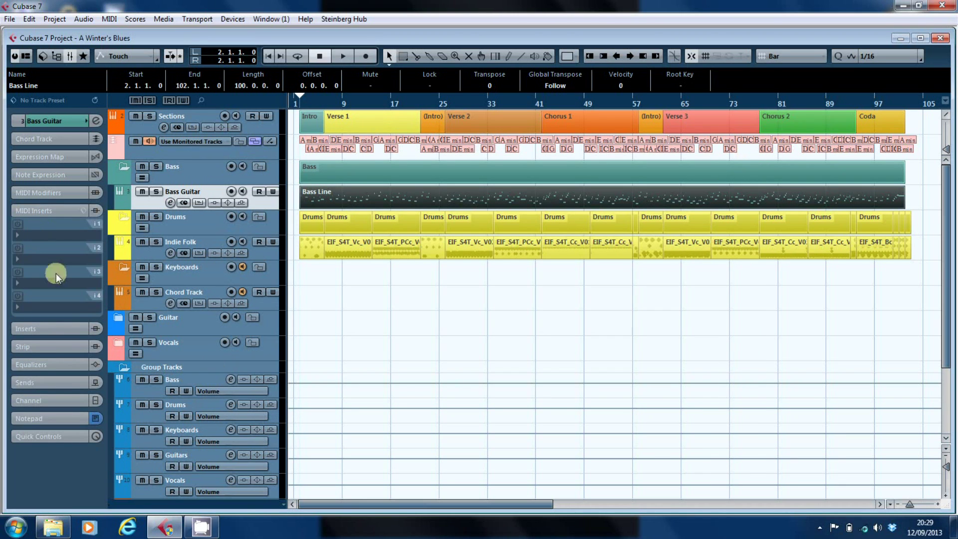
pyautogui.click(15, 233)
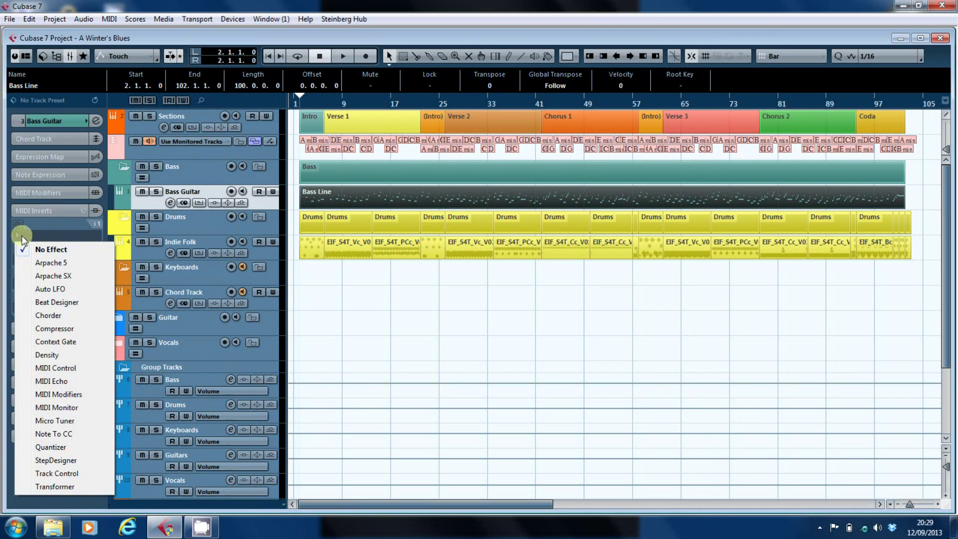
pyautogui.click(36, 272)
# - Switch Arpache SX to sequence mode and load the Pop Sequence 9 preset
pyautogui.click(547, 186)
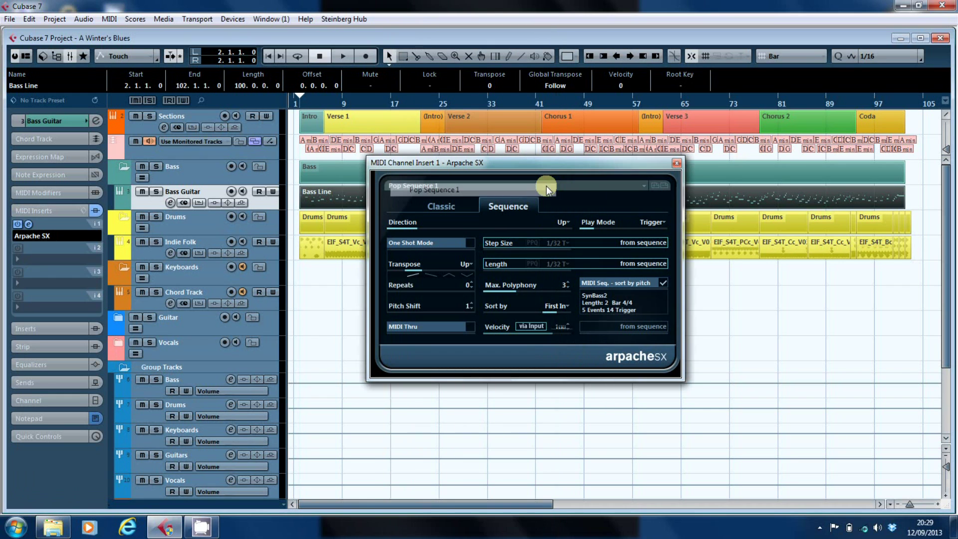
pyautogui.click(645, 184)
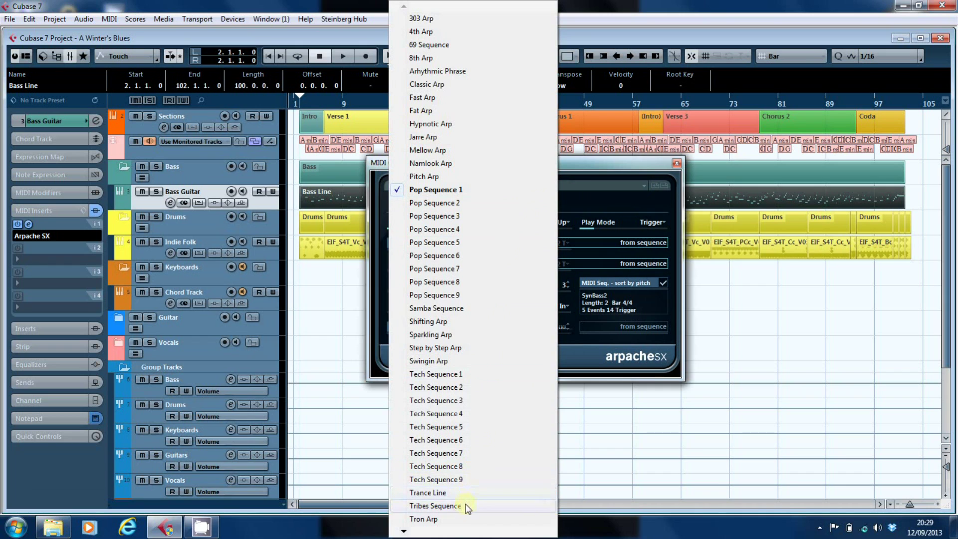
pyautogui.click(434, 295)
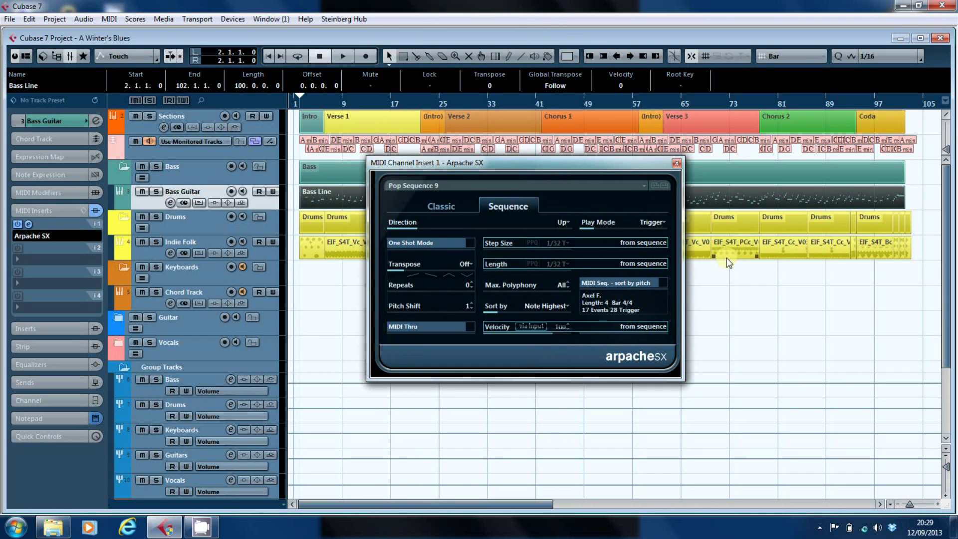